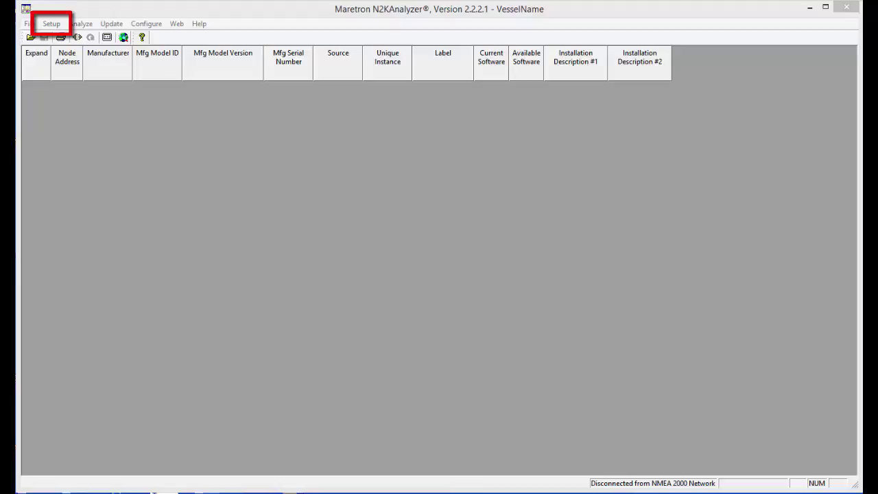
Review the measurement units settings in Setup and accept them unchanged.
click(51, 24)
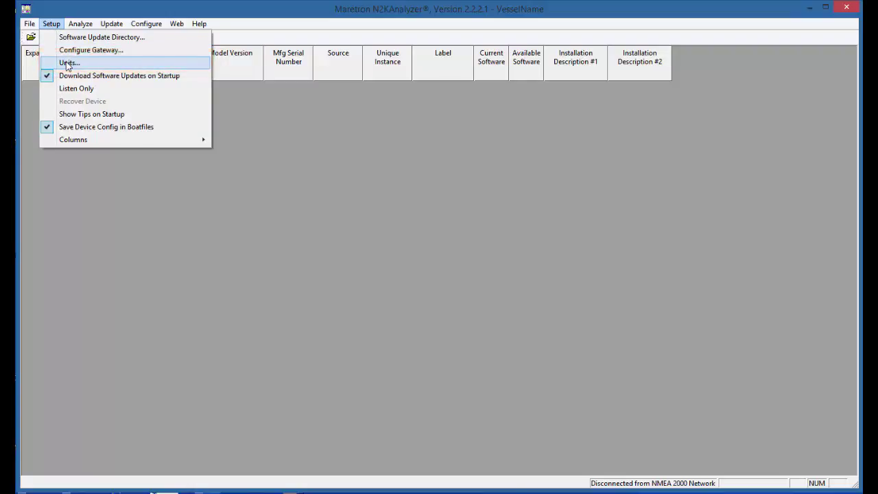
click(68, 63)
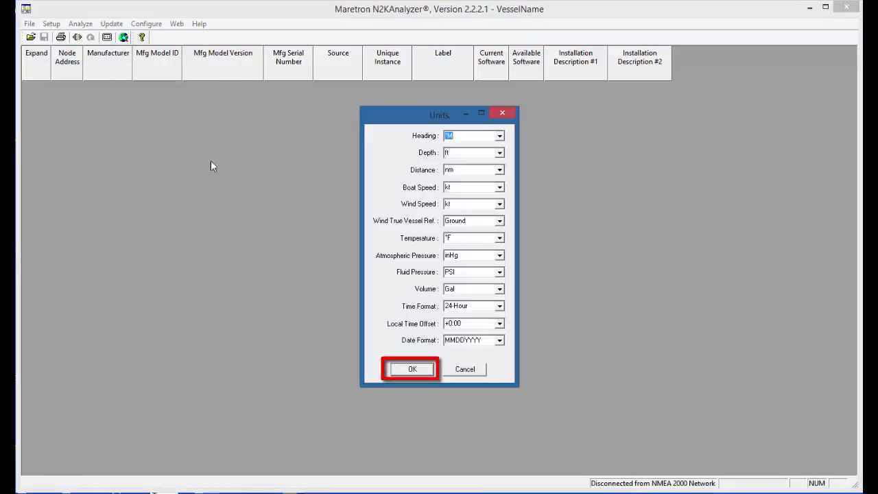
click(417, 369)
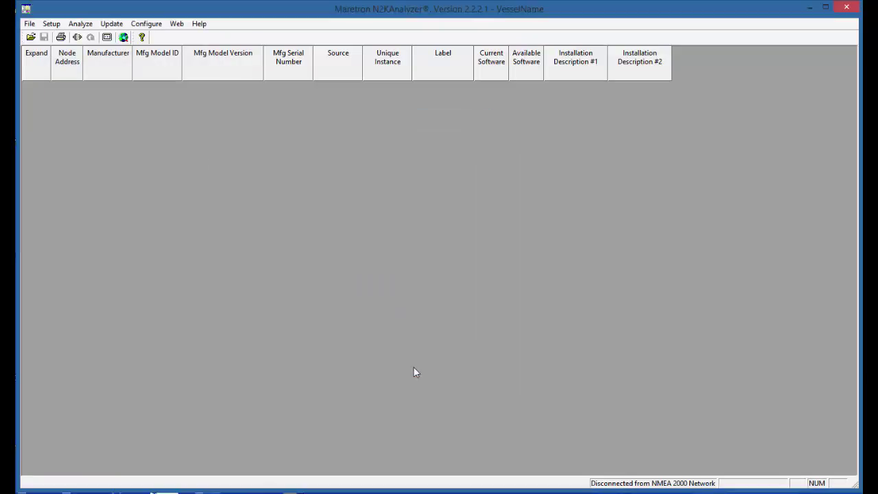
Reopen Setup and view the Web menu's Download Software Updates option.
click(50, 25)
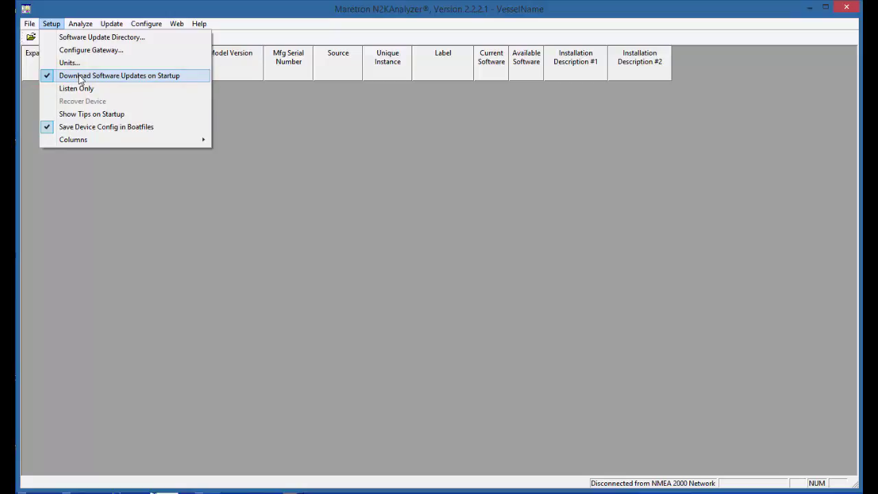
click(177, 24)
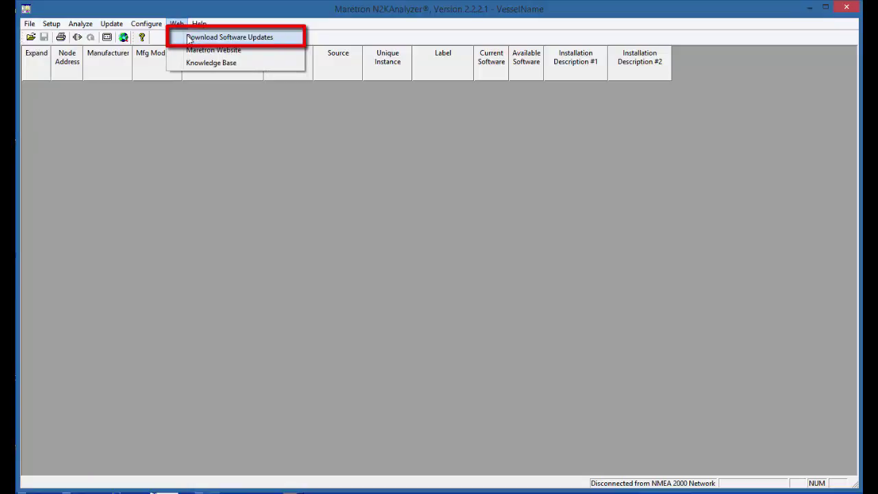
mouse_move(54, 30)
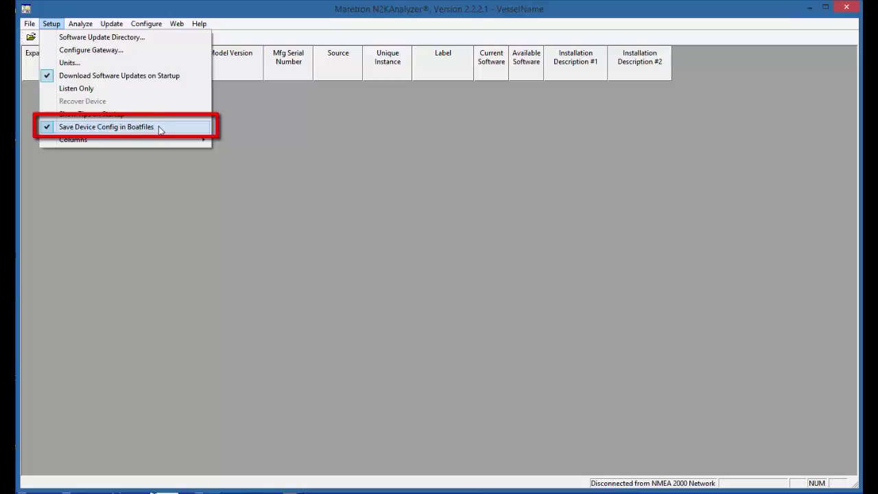
mouse_move(161, 139)
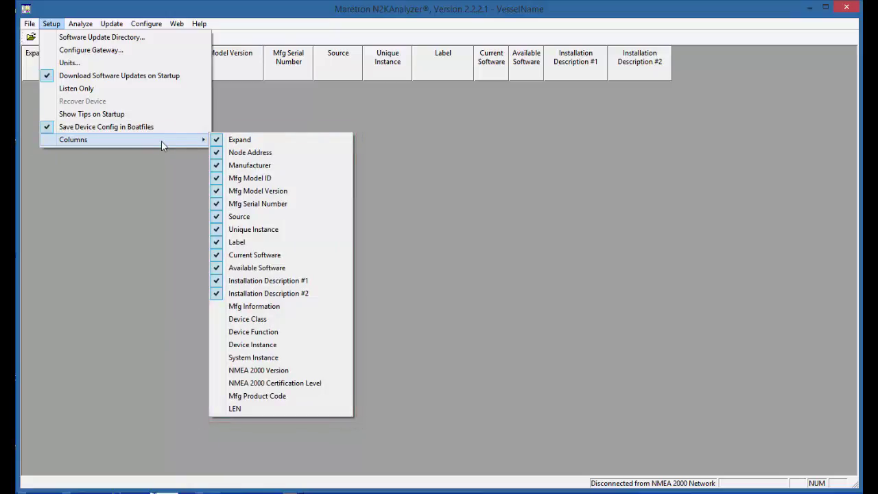
Close the Setup menu and bring up the File menu with its Open command.
click(235, 15)
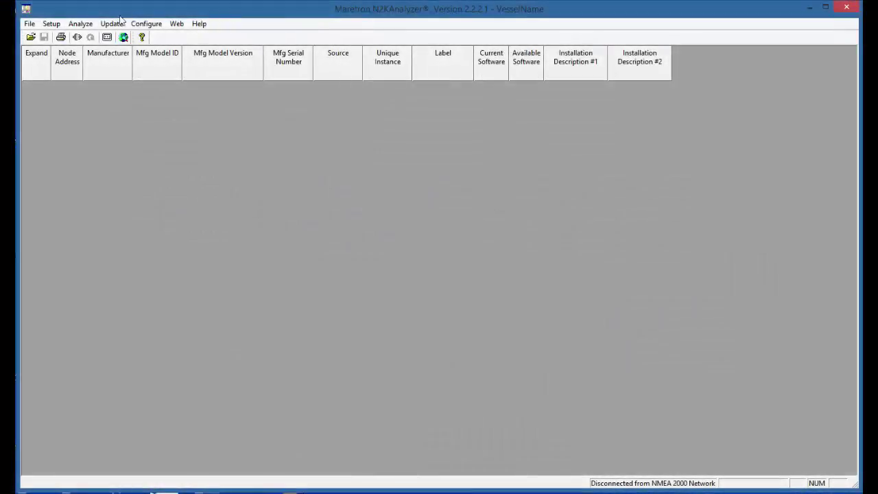
click(29, 23)
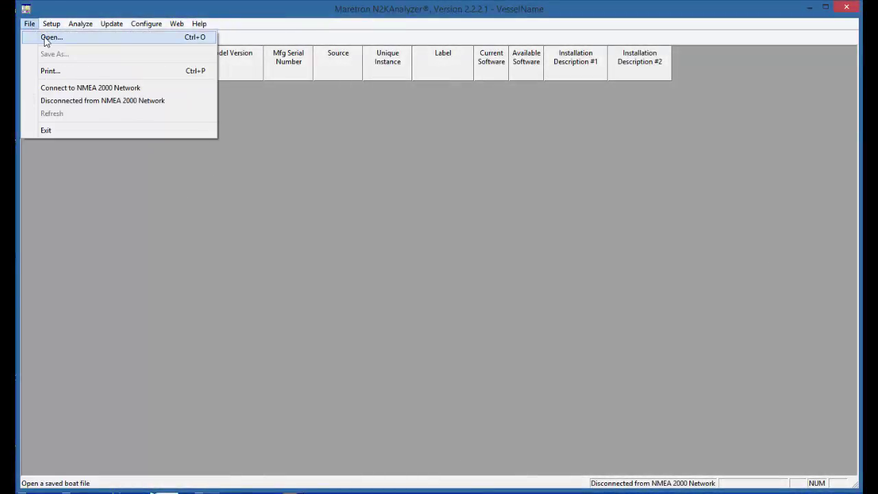
Load the Maretron.net boat file and select the Engine Room TMP100 at node CE.
click(42, 35)
double_click(497, 182)
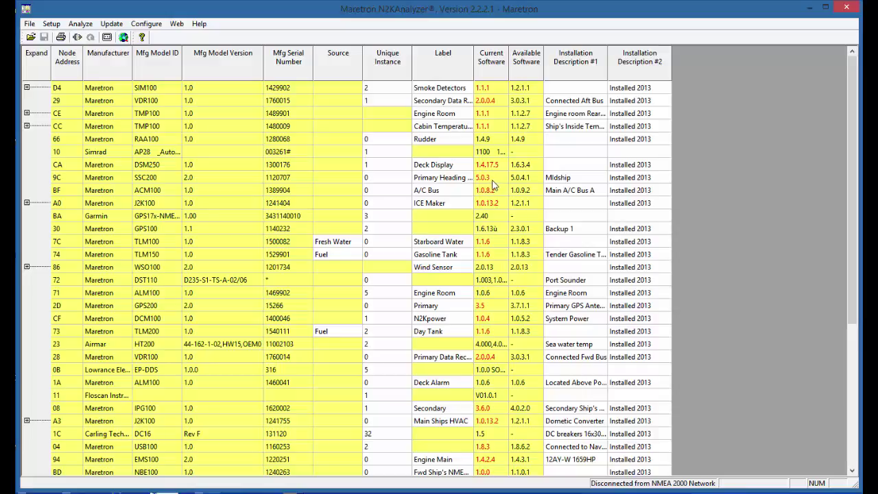
click(144, 116)
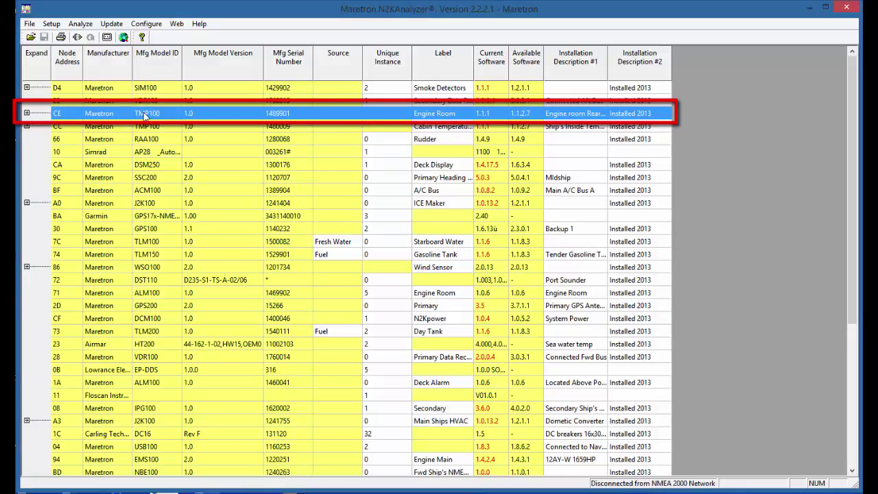
Open Configure Device for the selected Engine Room TMP100 (0xCE).
click(148, 26)
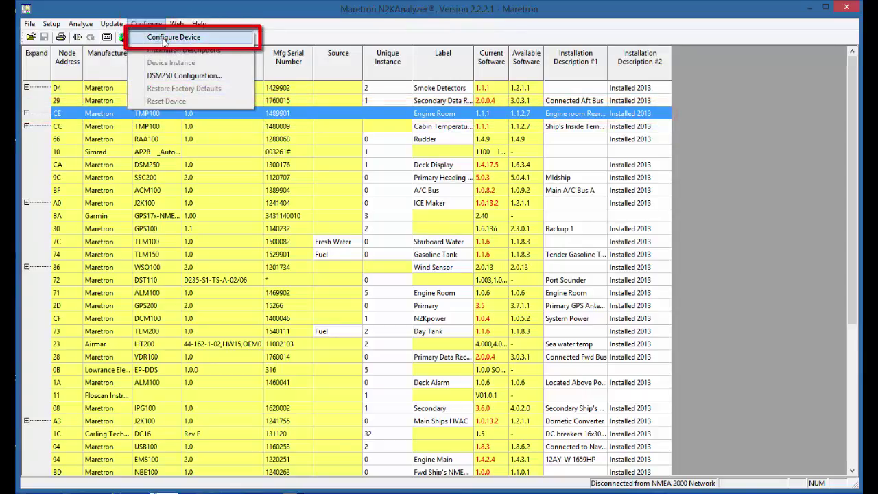
click(163, 39)
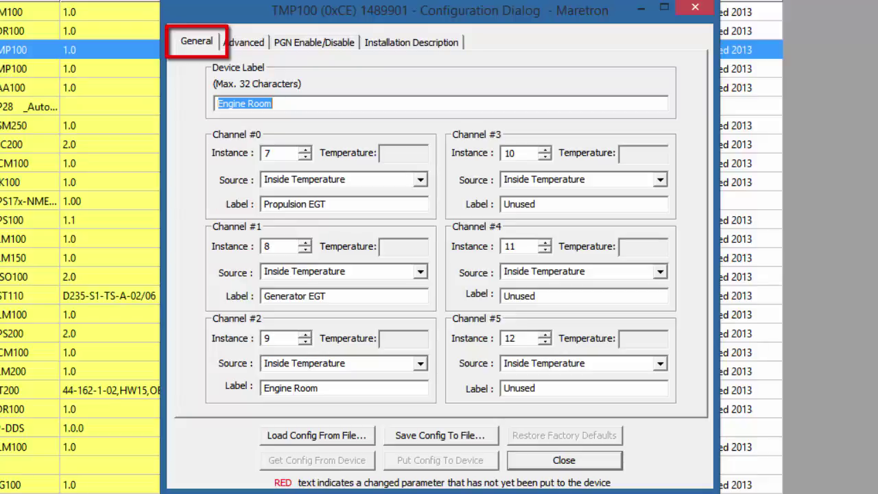
Page through the Advanced and PGN tabs to the Installation Description tab showing 'Installed 2013'.
click(242, 42)
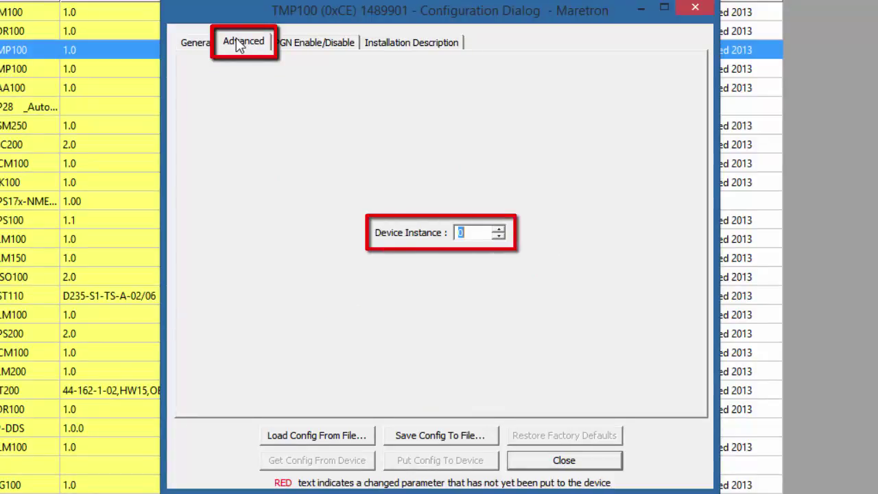
click(299, 47)
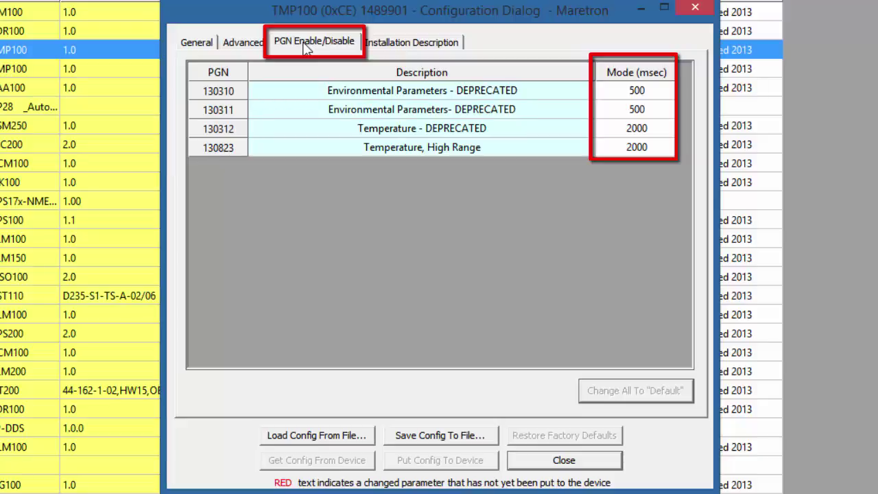
click(409, 46)
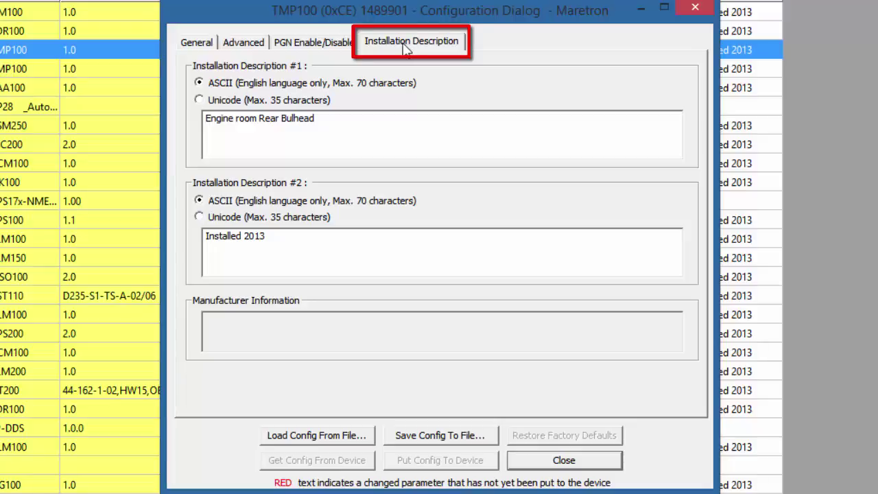
On the General tab, change the Device Label to 'Engine Room 1'.
click(208, 51)
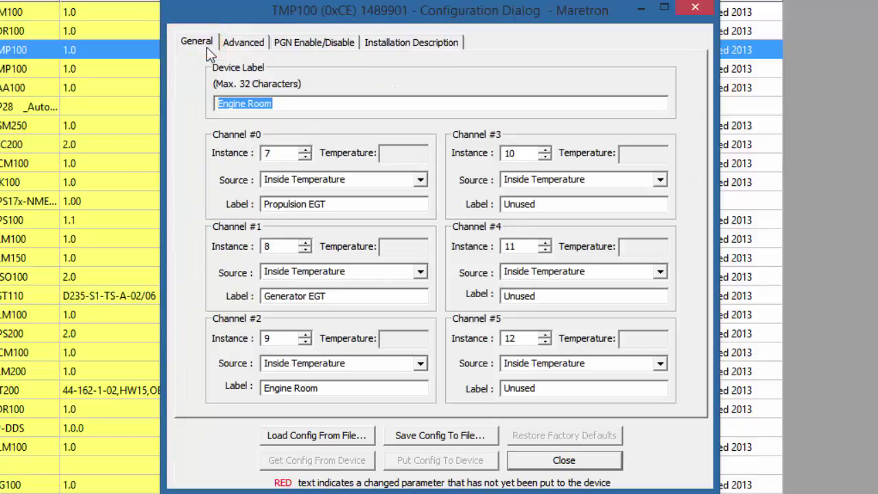
click(308, 102)
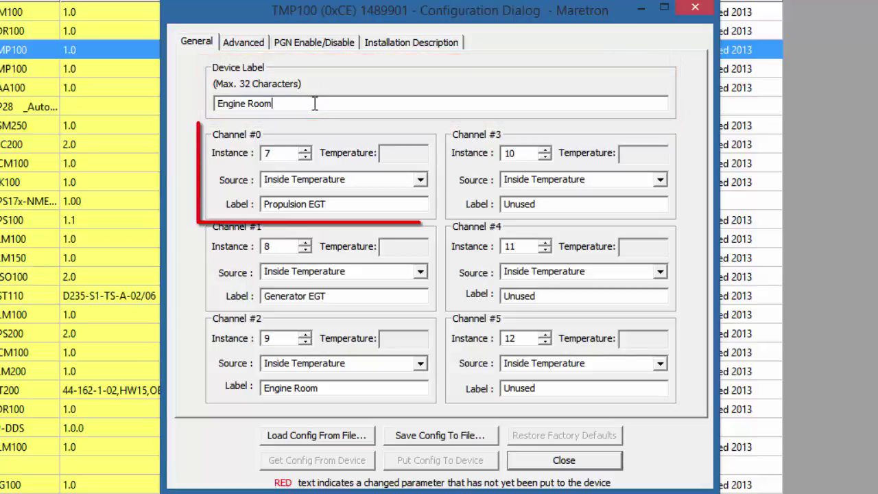
text(1)
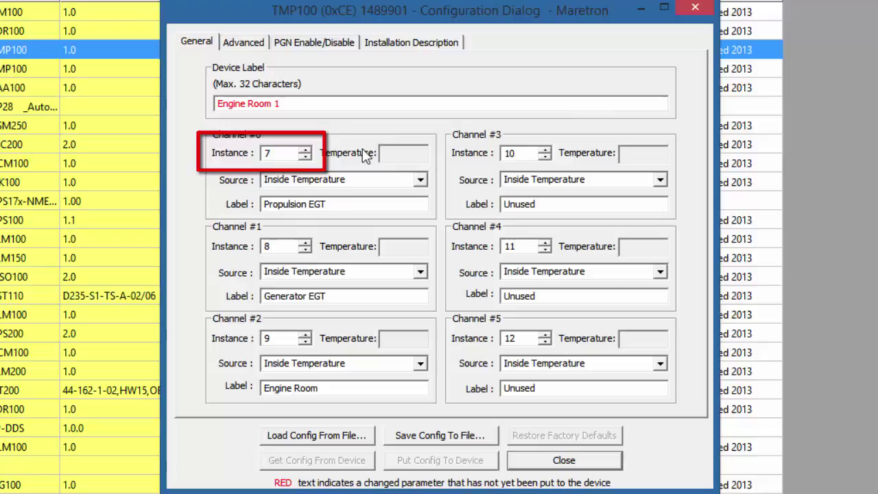
Set Channel #0 Source to Exhaust Gas Temperature and close the configuration dialog.
click(420, 179)
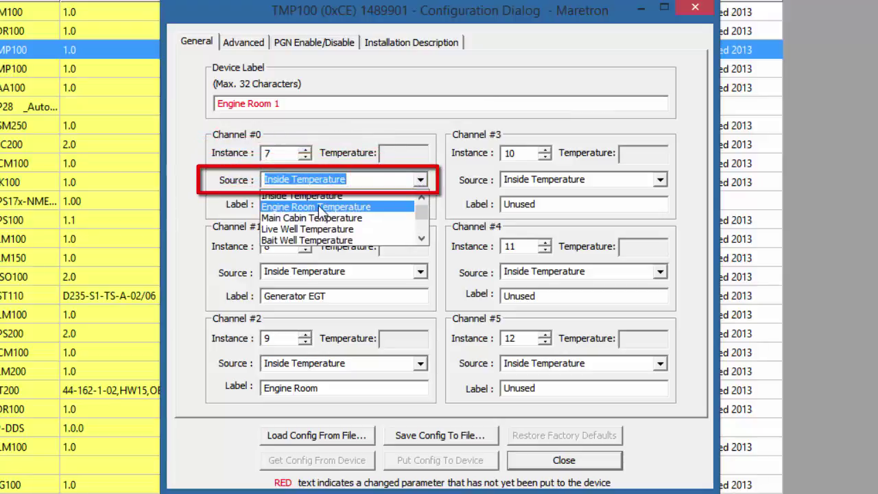
scroll(320, 214, down, 1)
scroll(321, 214, down, 1)
scroll(317, 226, down, 1)
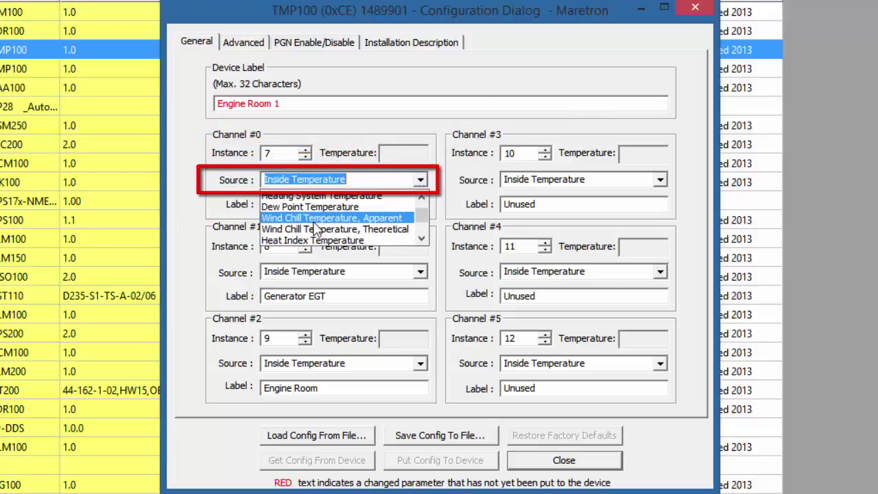
click(315, 230)
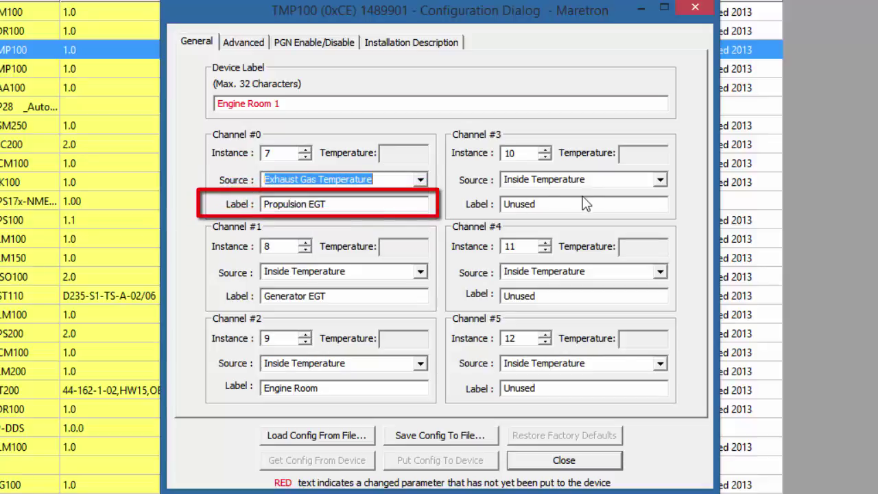
click(399, 206)
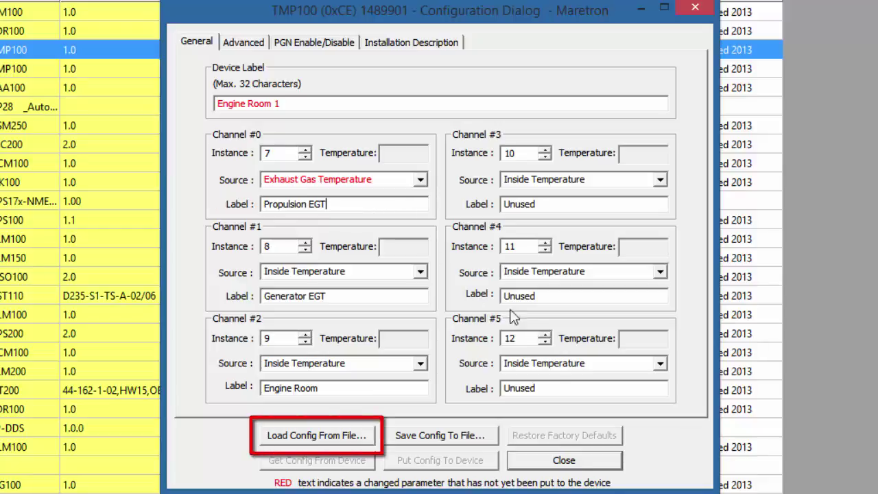
click(565, 461)
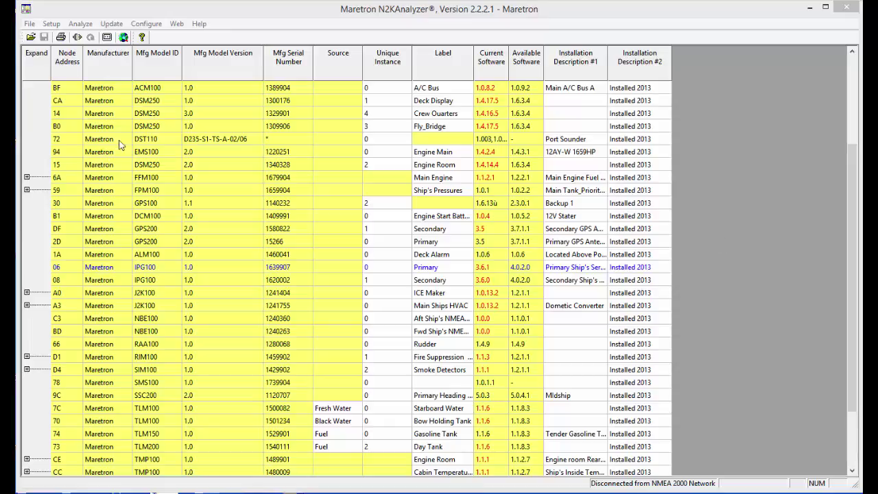
Select the B0 Fly_Bridge DSM250, confirm Device Instance is greyed out, then open Analyze.
click(138, 127)
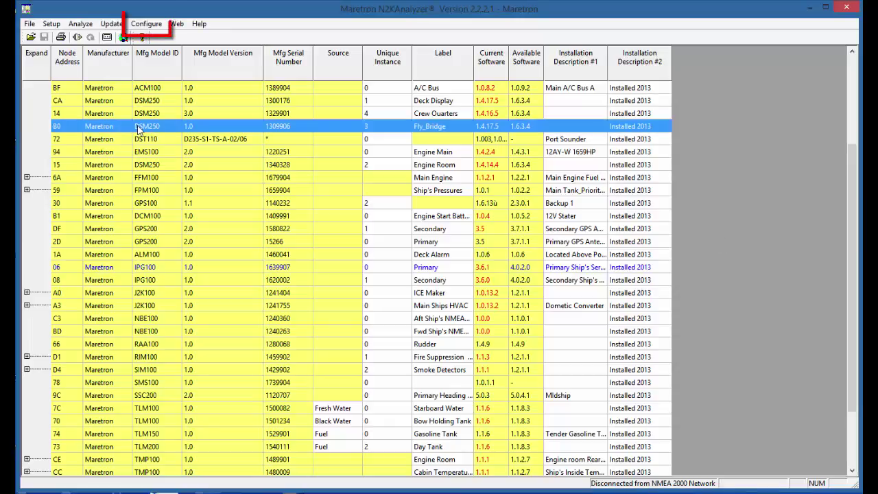
click(146, 24)
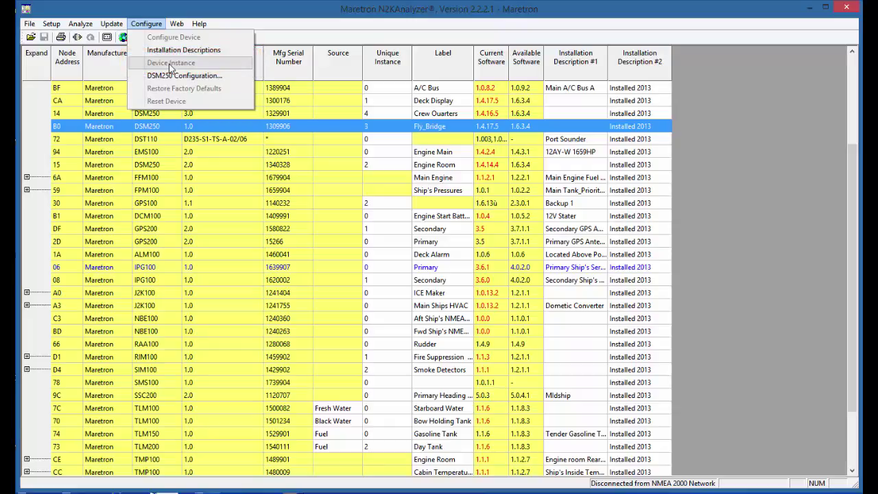
click(300, 21)
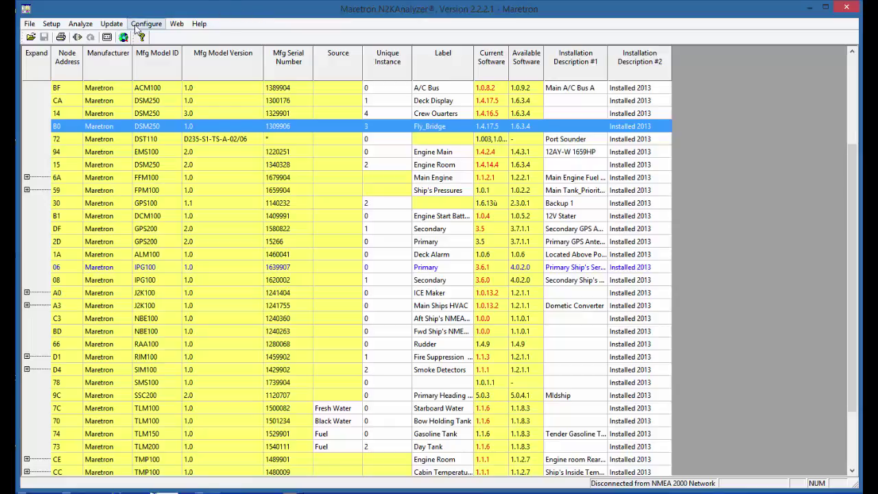
click(87, 24)
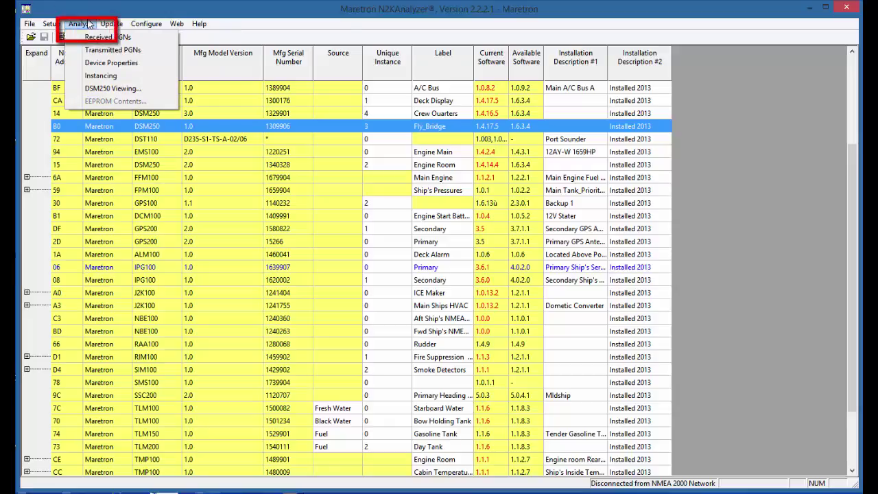
click(96, 79)
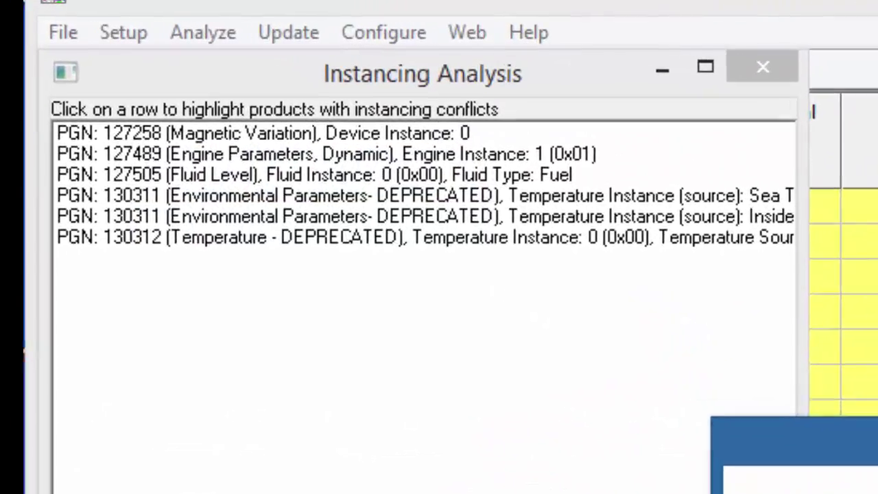
key(Return)
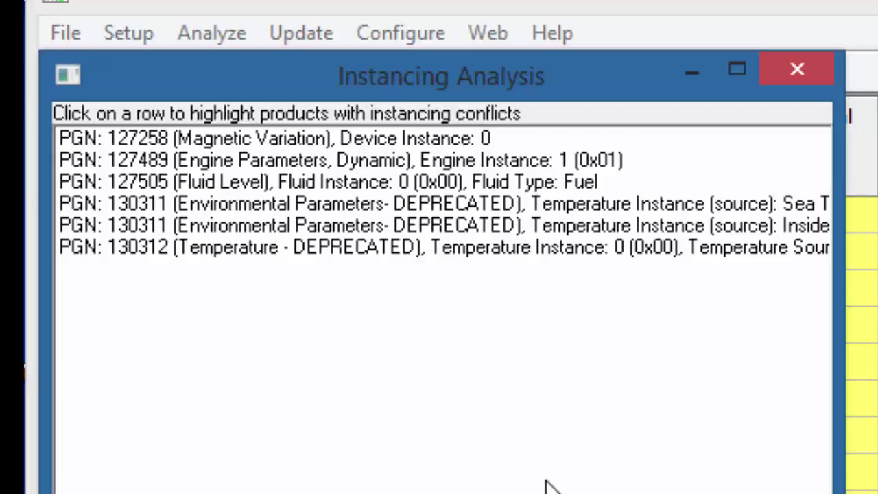
click(336, 146)
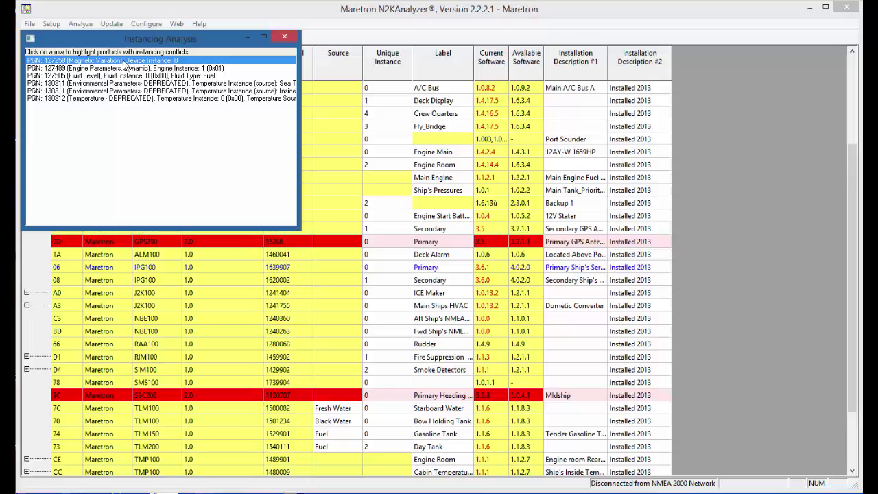
click(290, 37)
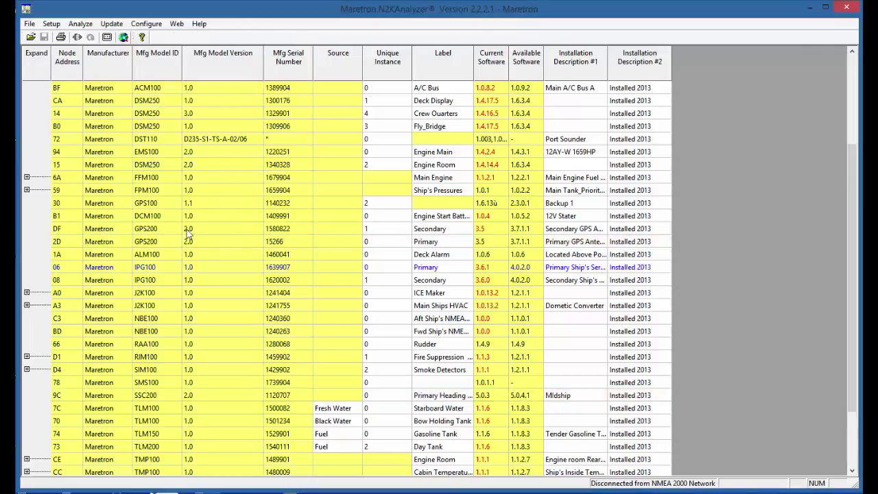
click(174, 245)
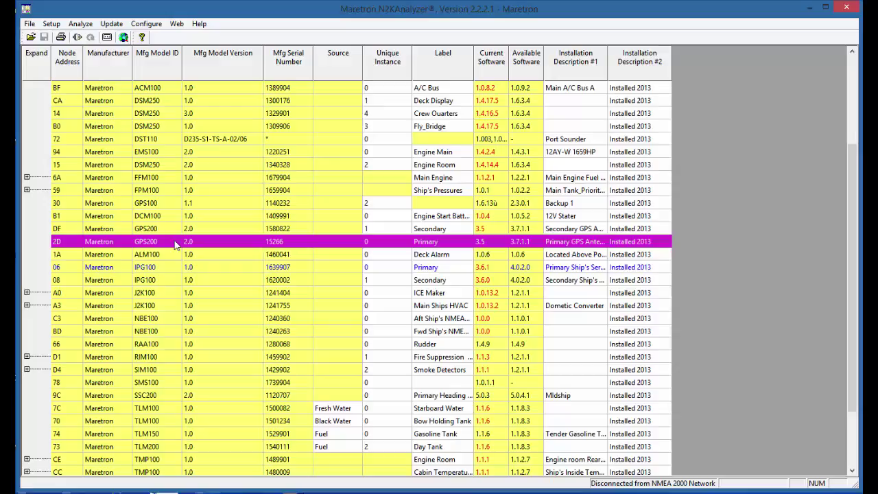
click(137, 24)
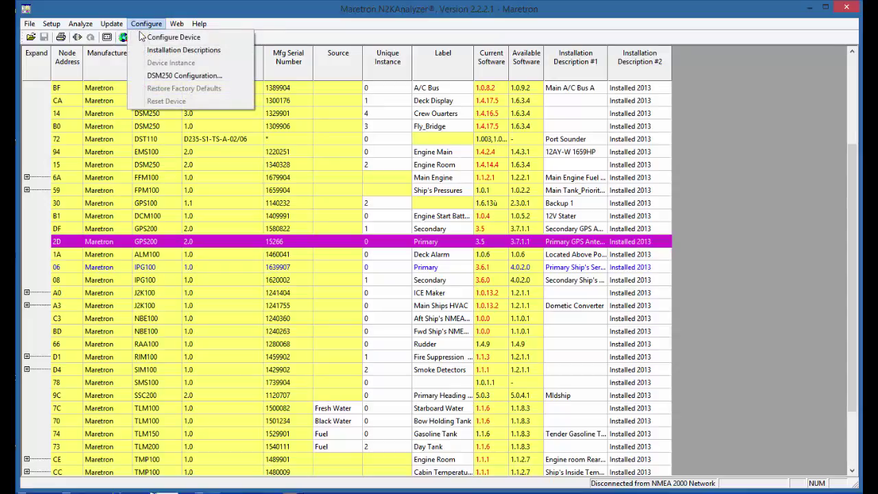
click(155, 35)
click(330, 96)
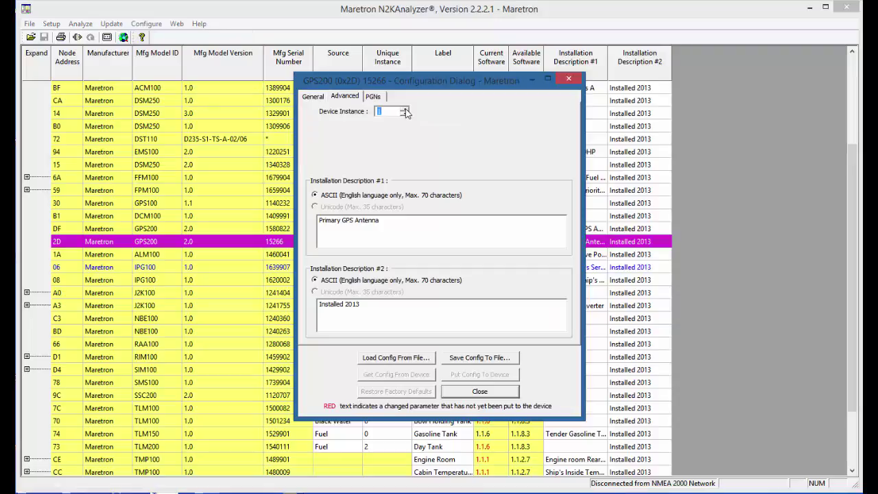
click(461, 393)
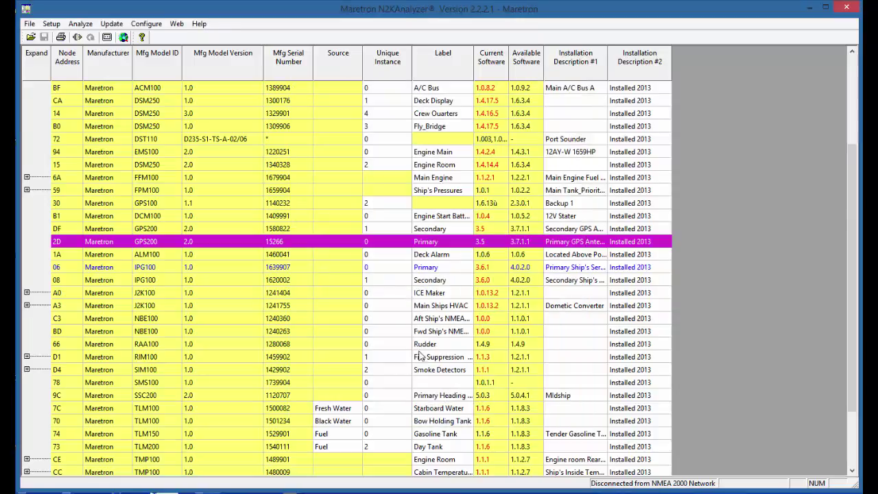
Rerun Instancing analysis, place the conflict list beside the table, and highlight the Fluid Level clash.
click(80, 23)
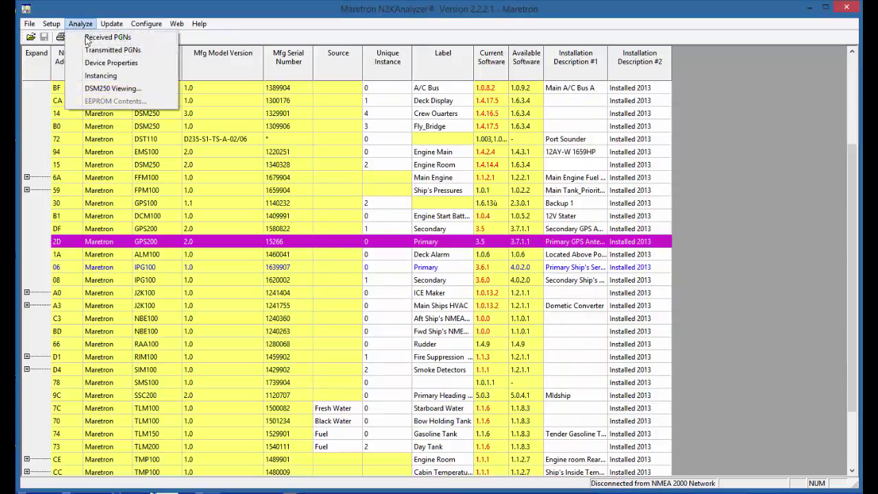
click(98, 75)
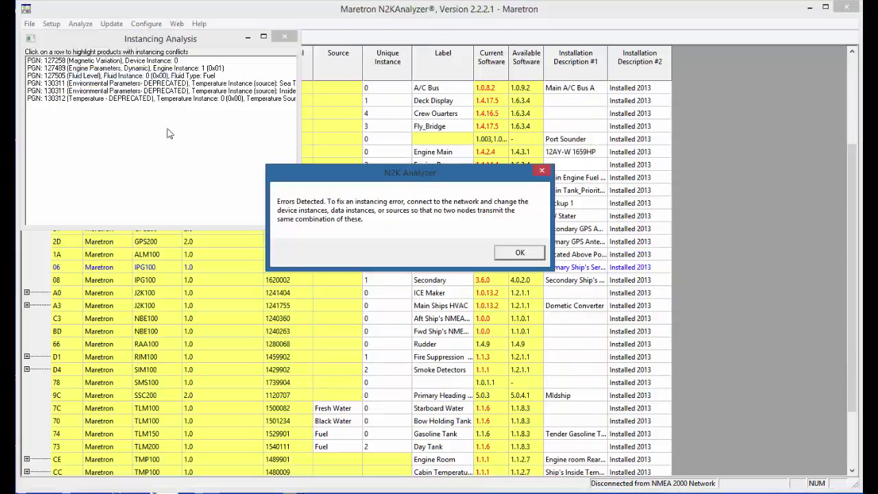
click(525, 255)
drag(228, 43, 748, 182)
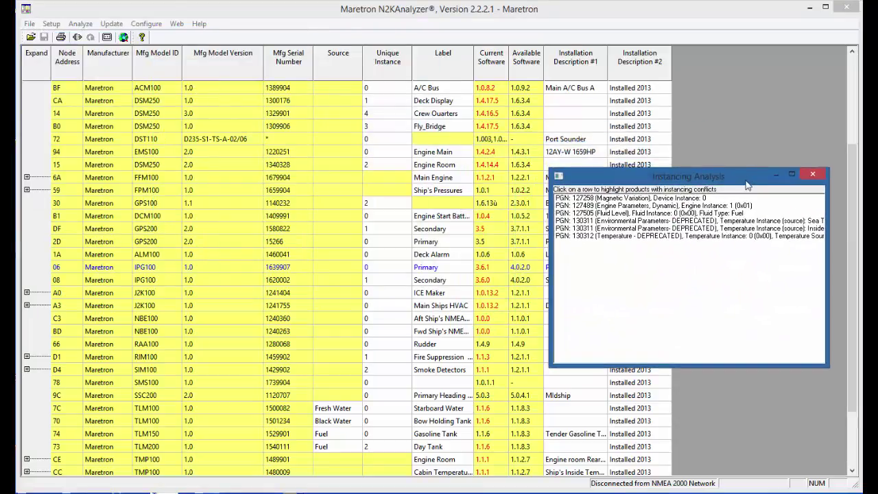
click(621, 215)
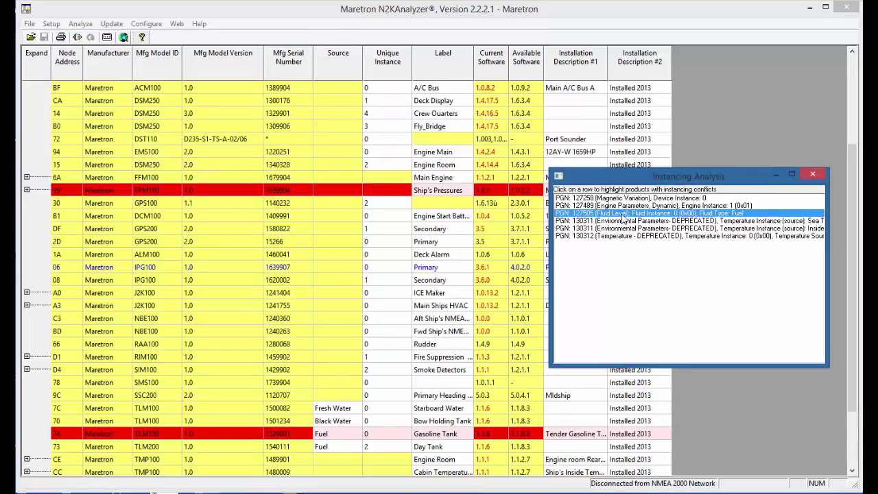
Inspect the Gasoline Tank TLM150's configuration, then select the Ship's Pressures FPM100.
click(245, 436)
click(146, 23)
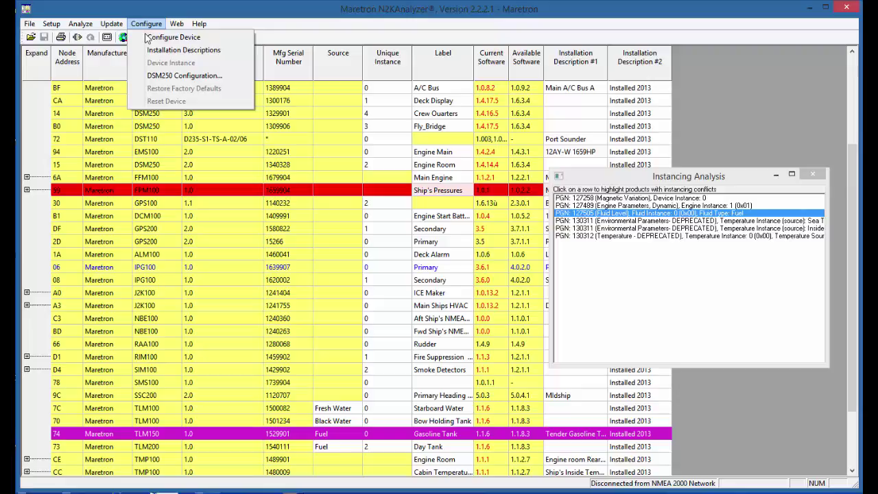
click(148, 39)
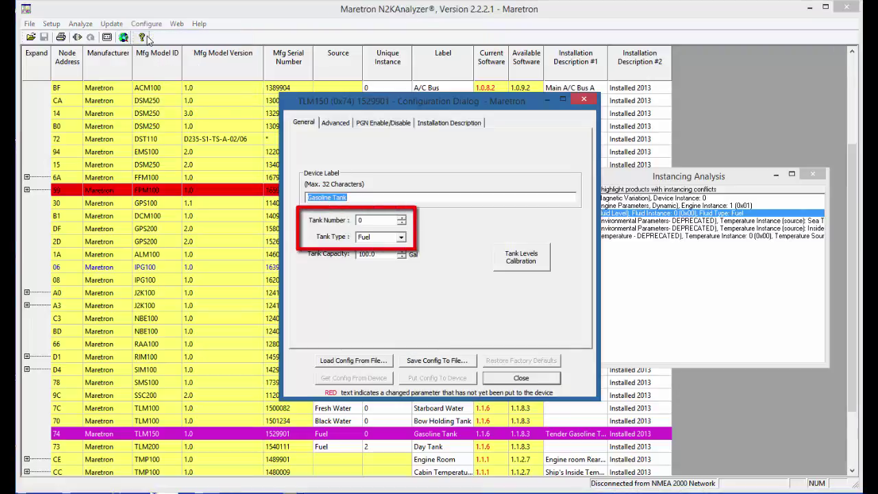
click(501, 379)
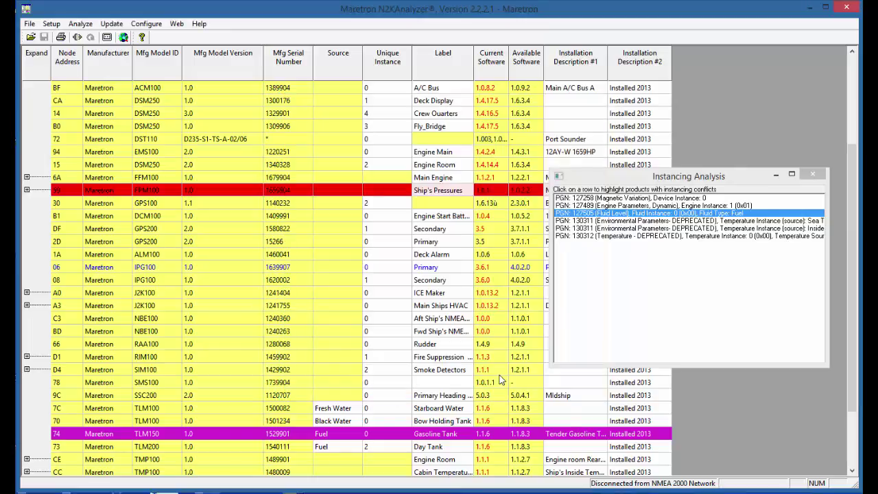
click(195, 195)
click(146, 23)
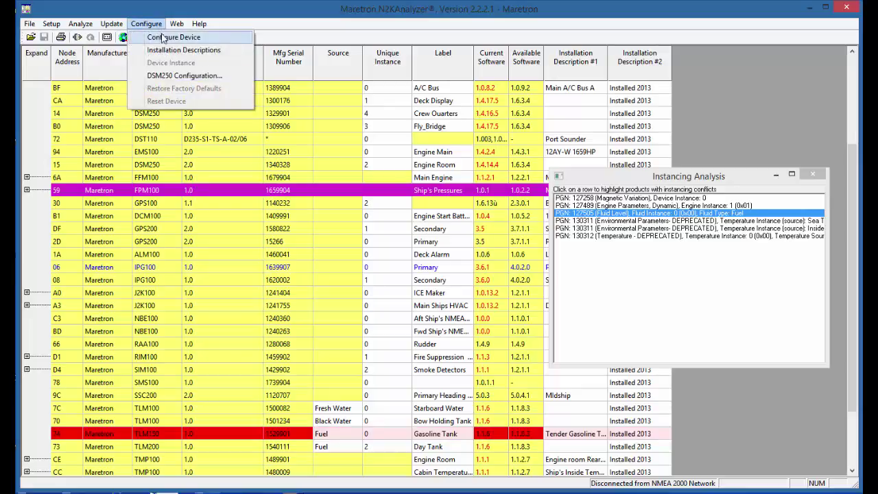
click(163, 39)
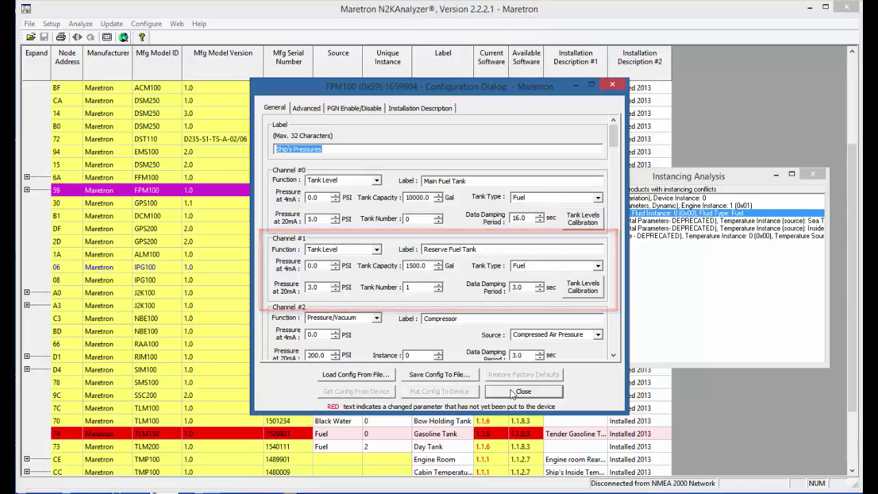
click(522, 392)
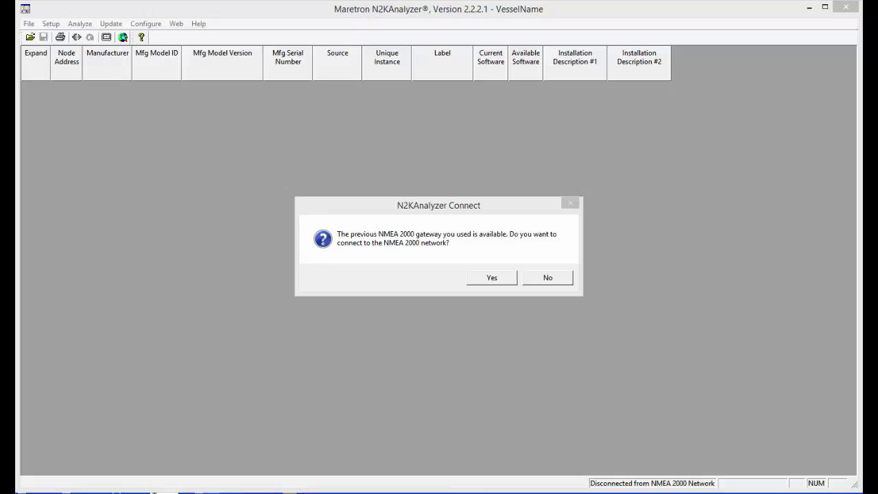
click(559, 280)
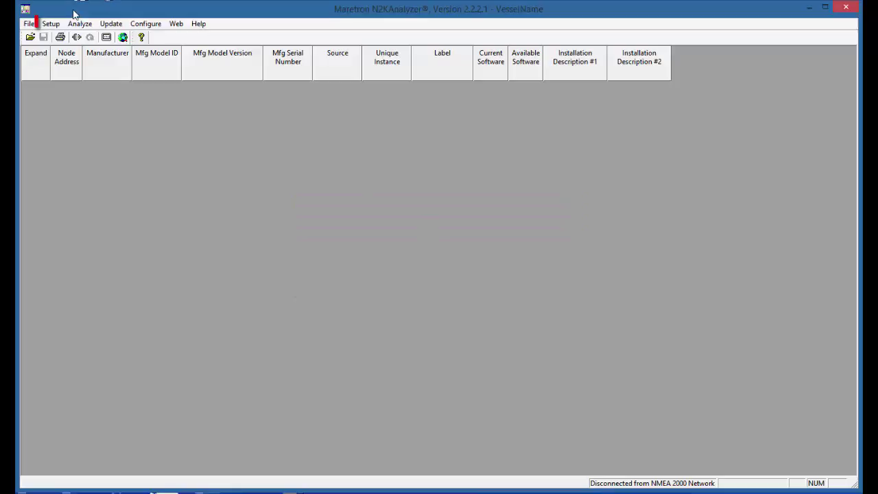
click(52, 24)
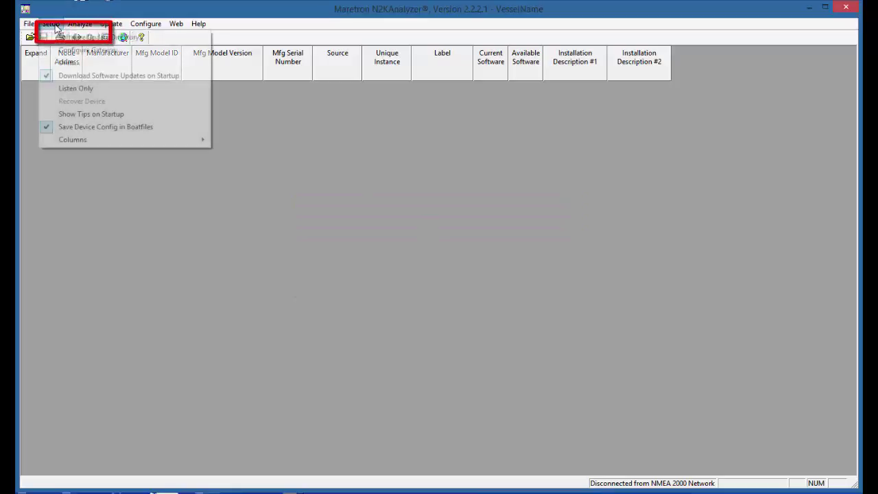
click(68, 51)
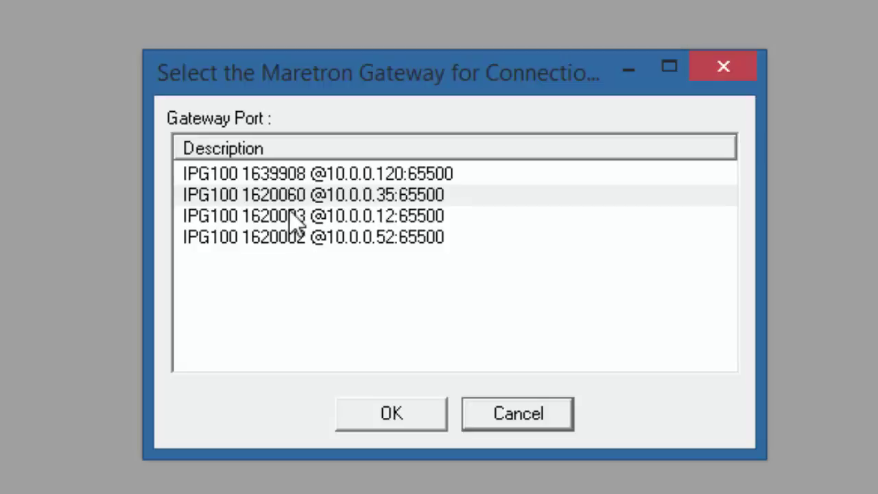
click(291, 202)
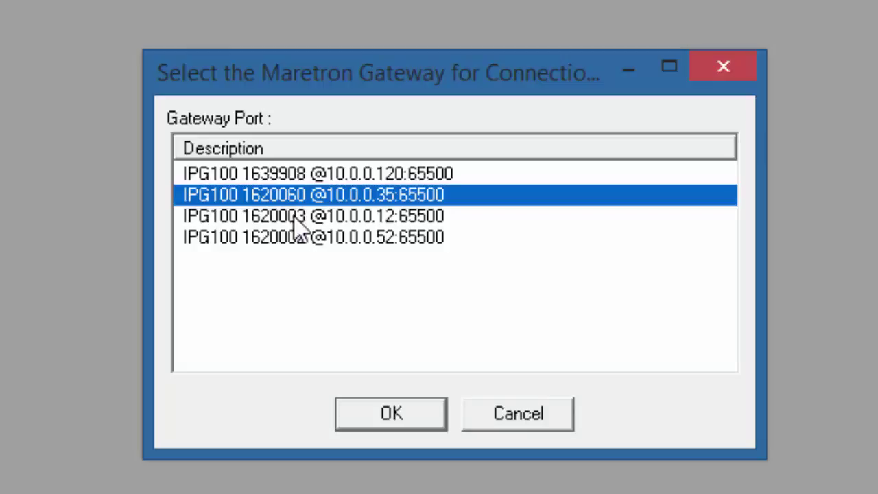
click(390, 415)
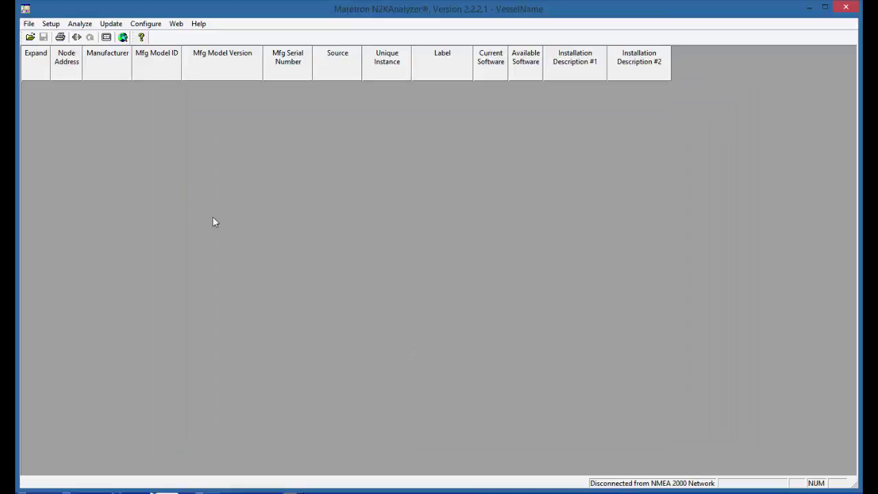
Connect to the NMEA 2000 network through 10.0.0.35:65500 and refresh the device list.
click(28, 23)
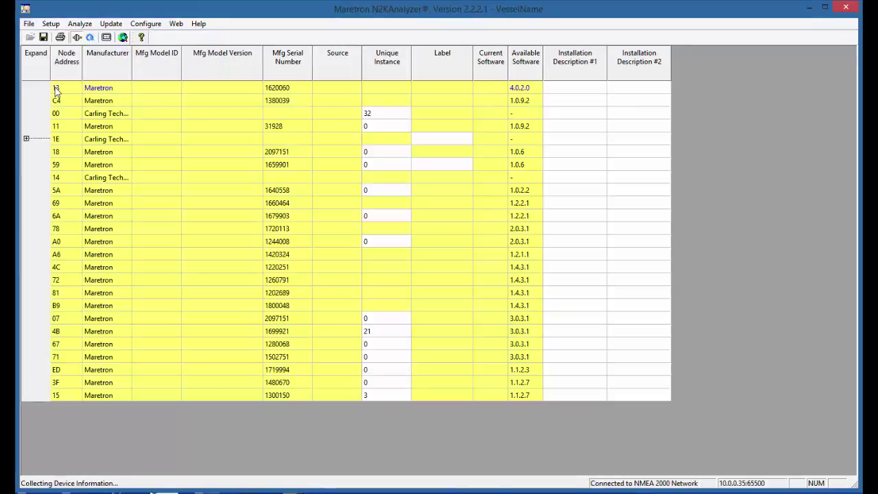
click(57, 88)
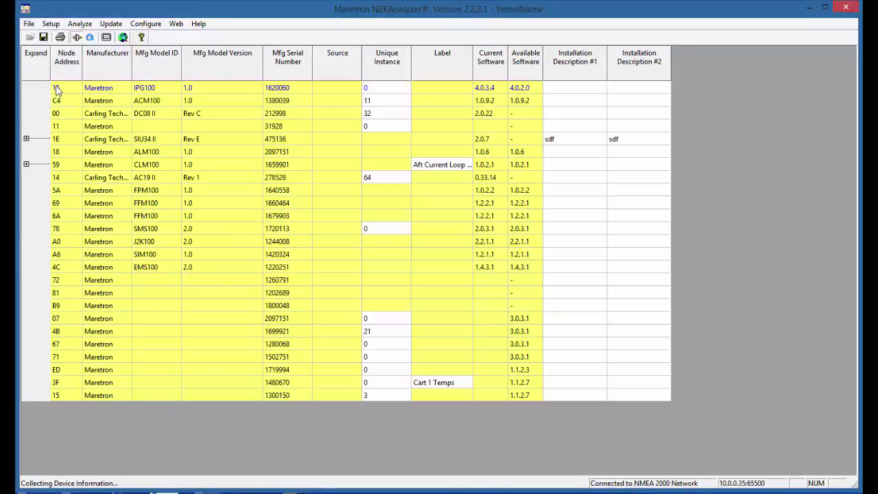
click(28, 24)
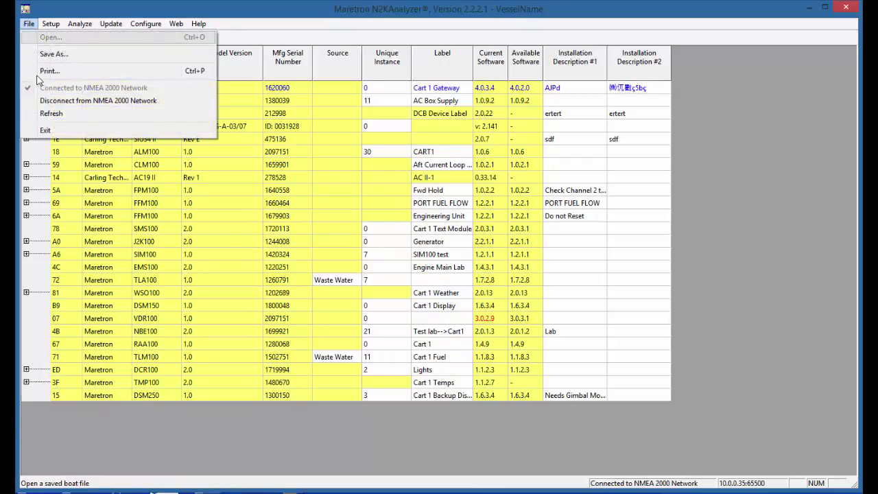
click(48, 115)
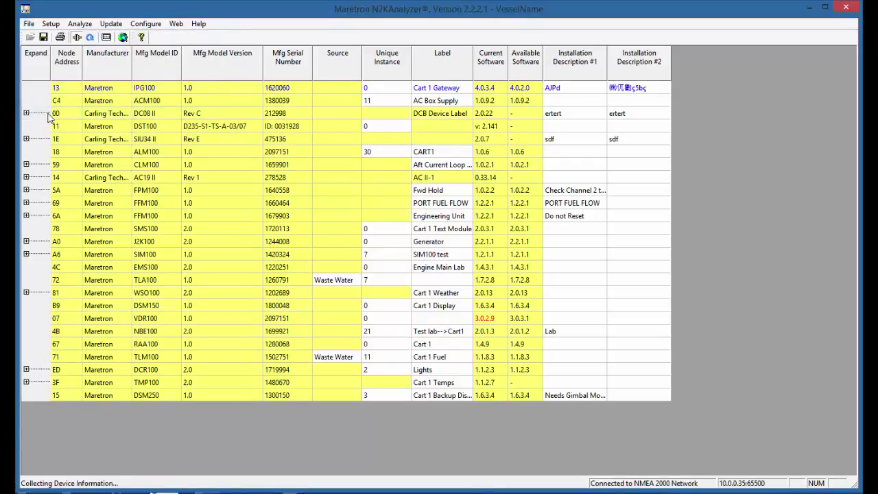